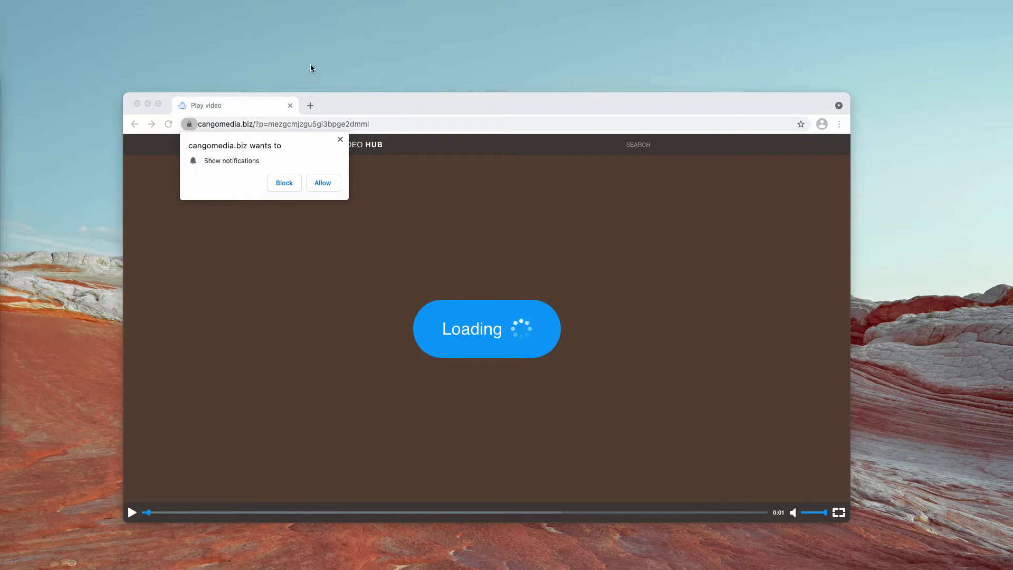
# - Allow cangomedia.biz to show notifications and close the redirected message-operator.club tab
pyautogui.moveTo(377, 105); pyautogui.dragTo(380, 107)
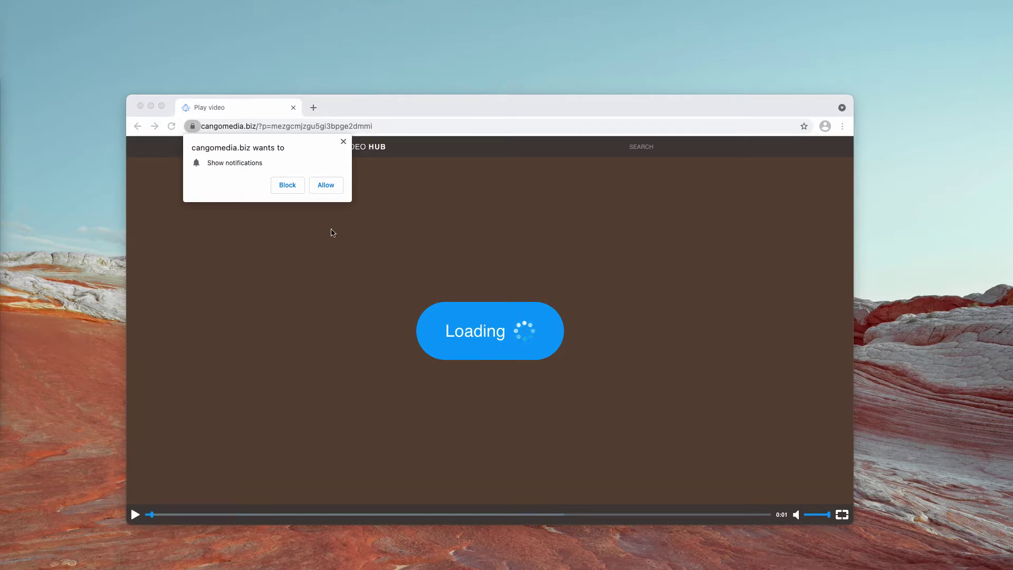
pyautogui.click(412, 109)
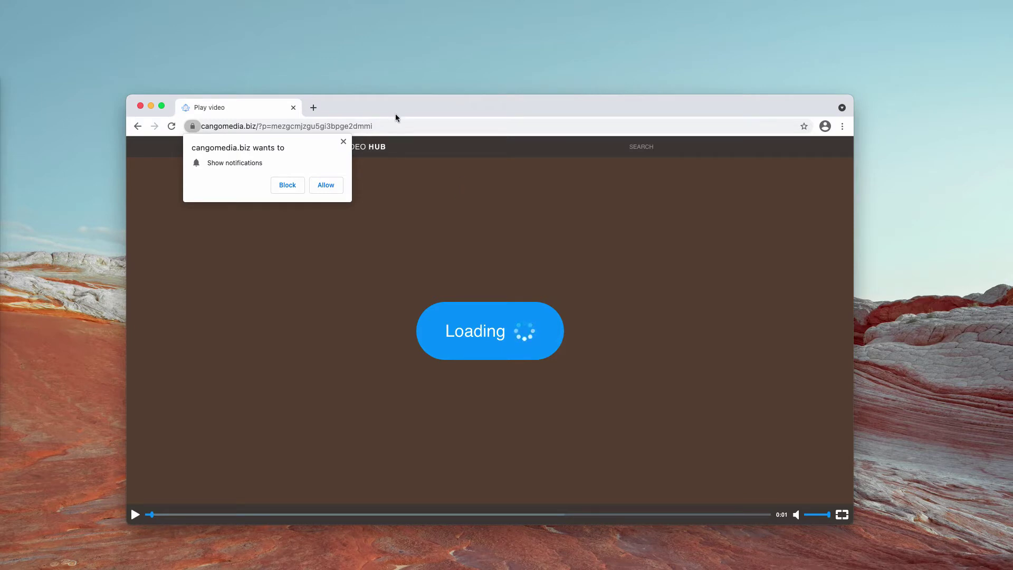
pyautogui.moveTo(396, 112); pyautogui.dragTo(395, 112)
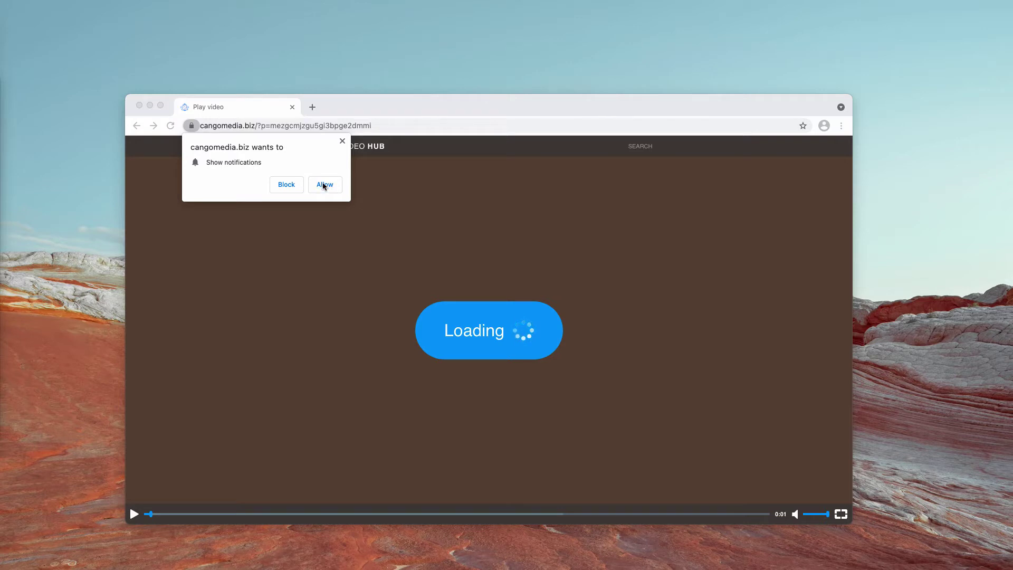
pyautogui.click(327, 187)
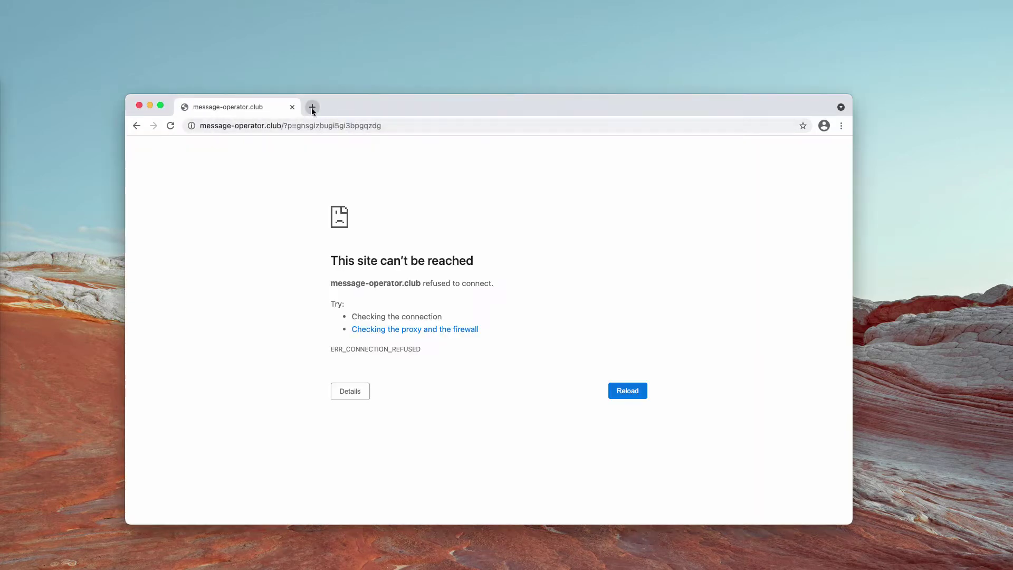
pyautogui.click(312, 108)
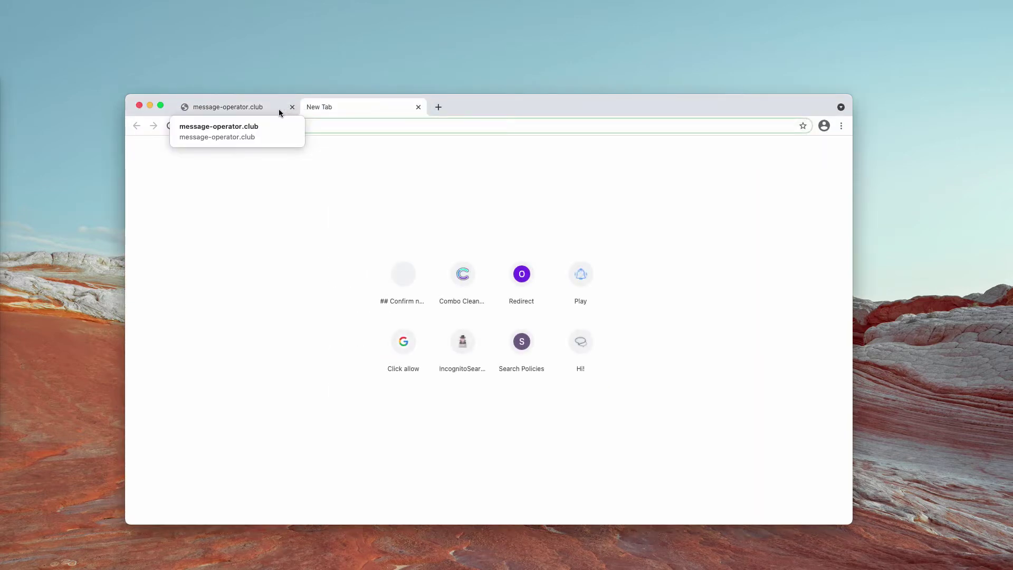
pyautogui.click(292, 108)
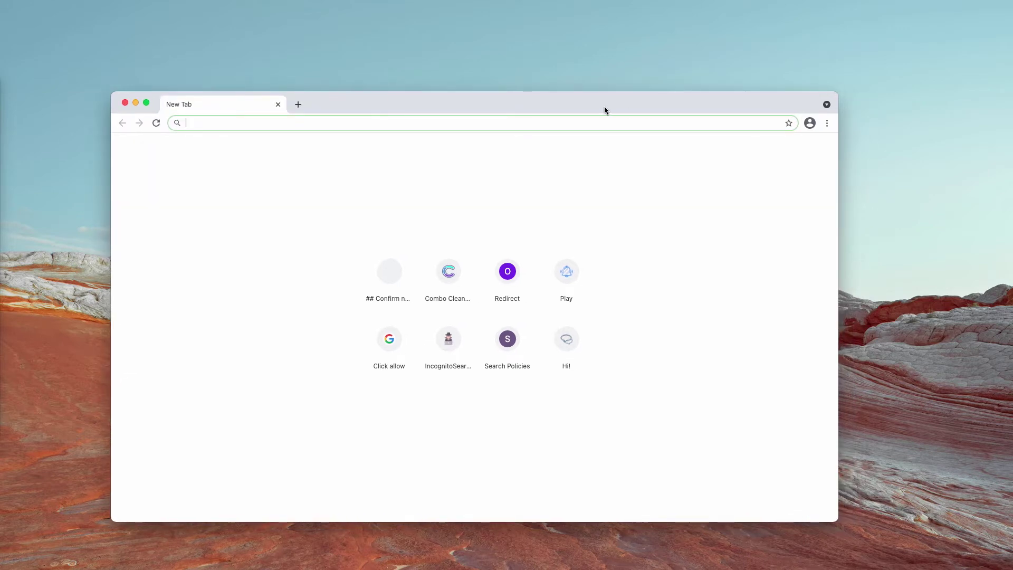
# - Go to Chrome's Site Settings > Notifications page listing allowed and blocked sites
pyautogui.click(827, 124)
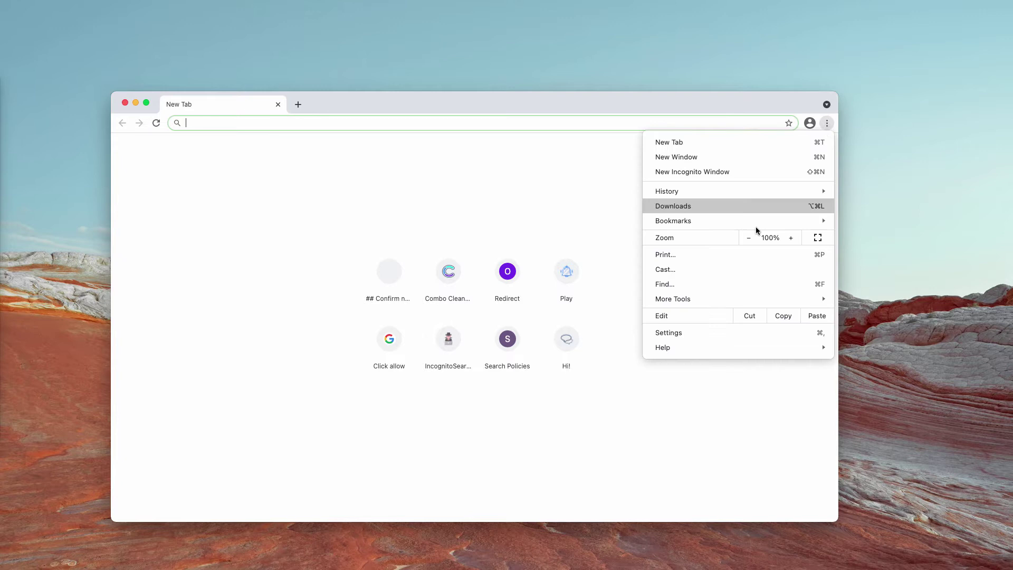
pyautogui.click(681, 331)
pyautogui.scroll(-5, 475, 332)
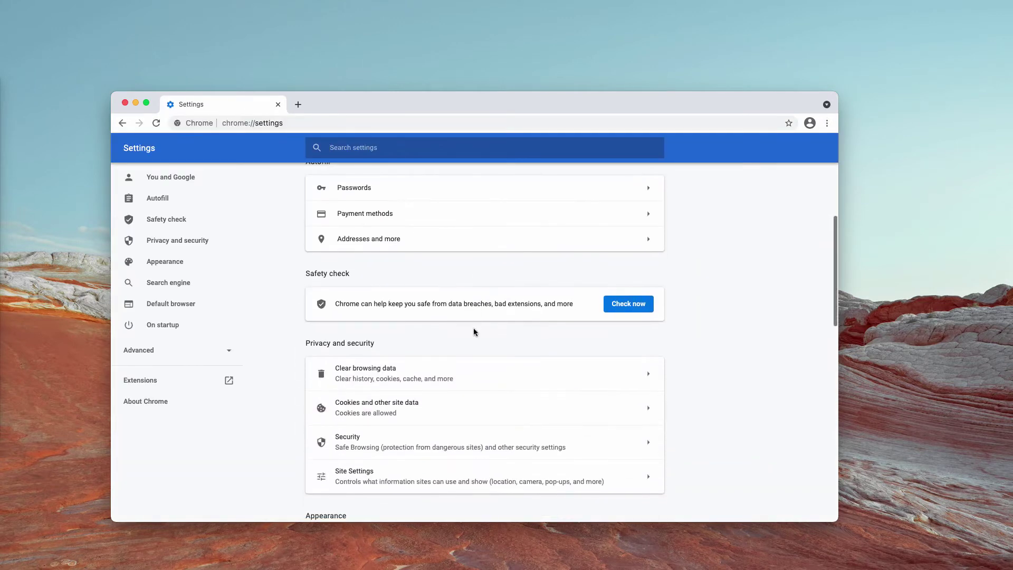
pyautogui.click(357, 402)
pyautogui.scroll(-3, 356, 409)
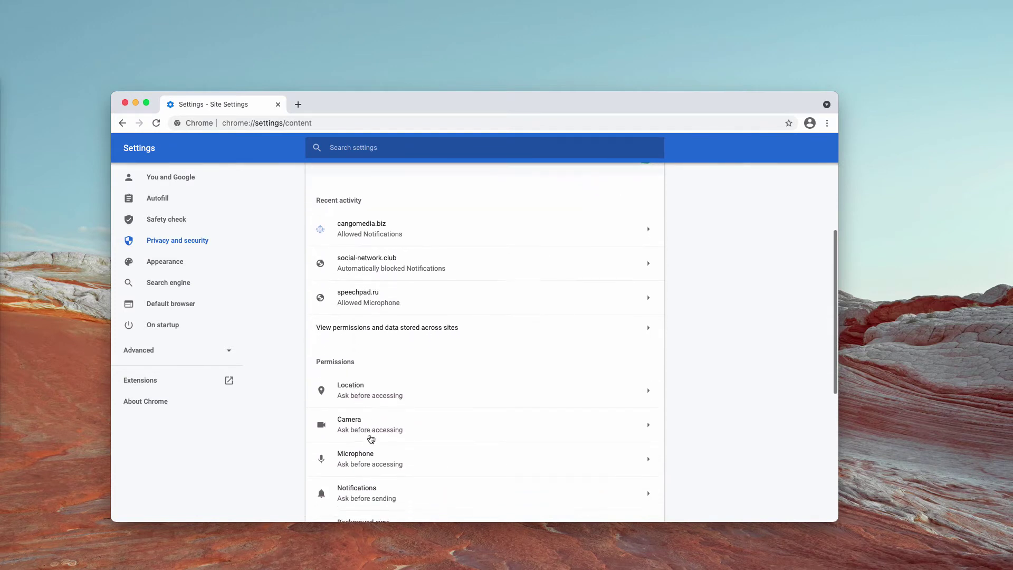
pyautogui.click(366, 430)
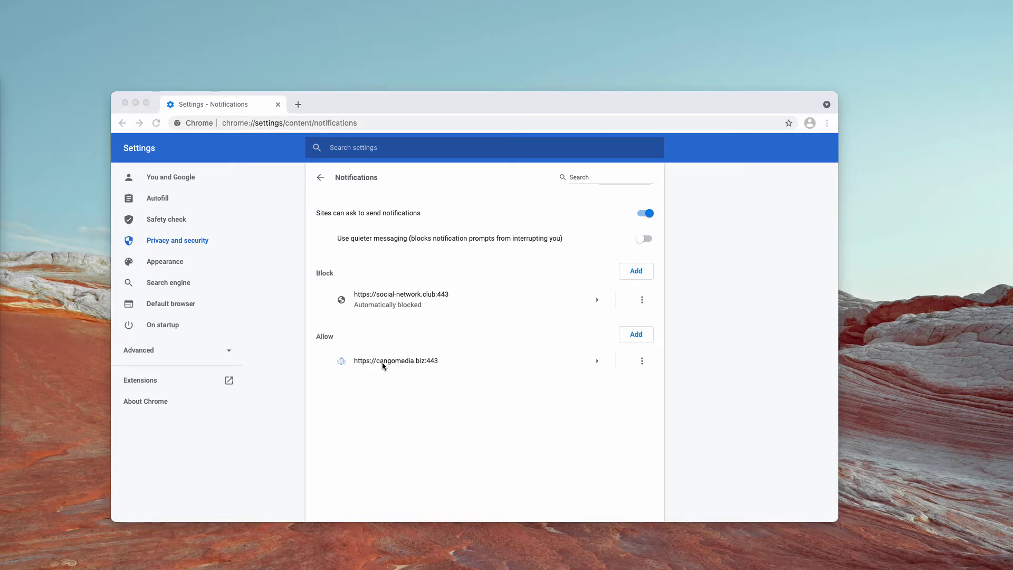
# - Remove cangomedia.biz from the Allow list and social-network.club from the Block list
pyautogui.click(724, 362)
pyautogui.click(642, 361)
pyautogui.click(636, 400)
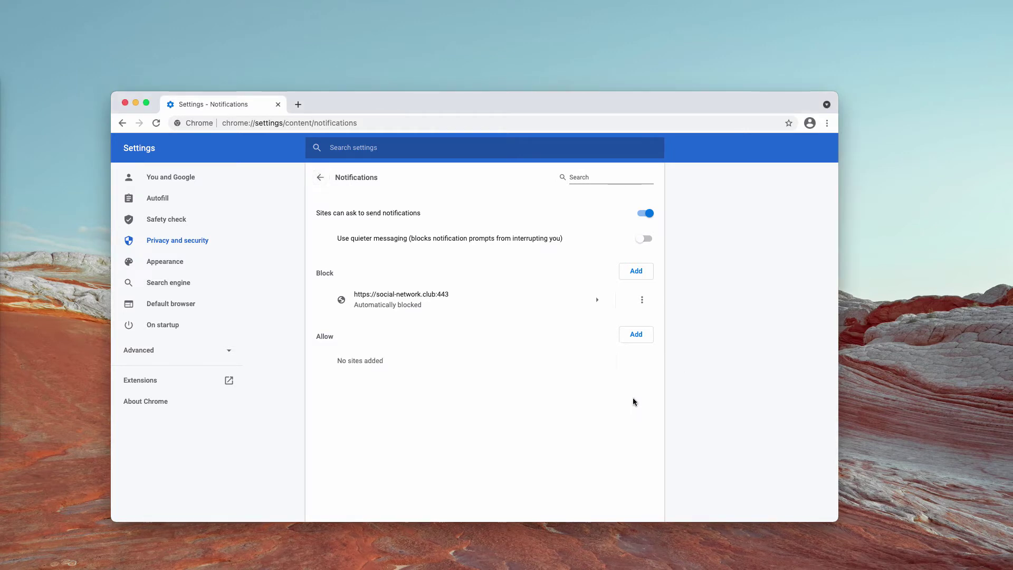
pyautogui.click(642, 300)
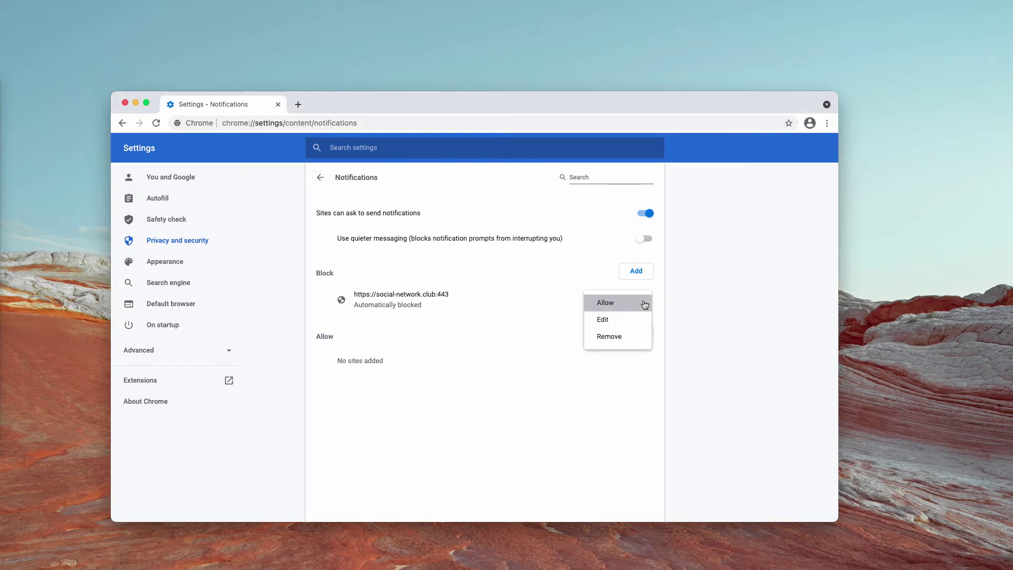
pyautogui.click(629, 340)
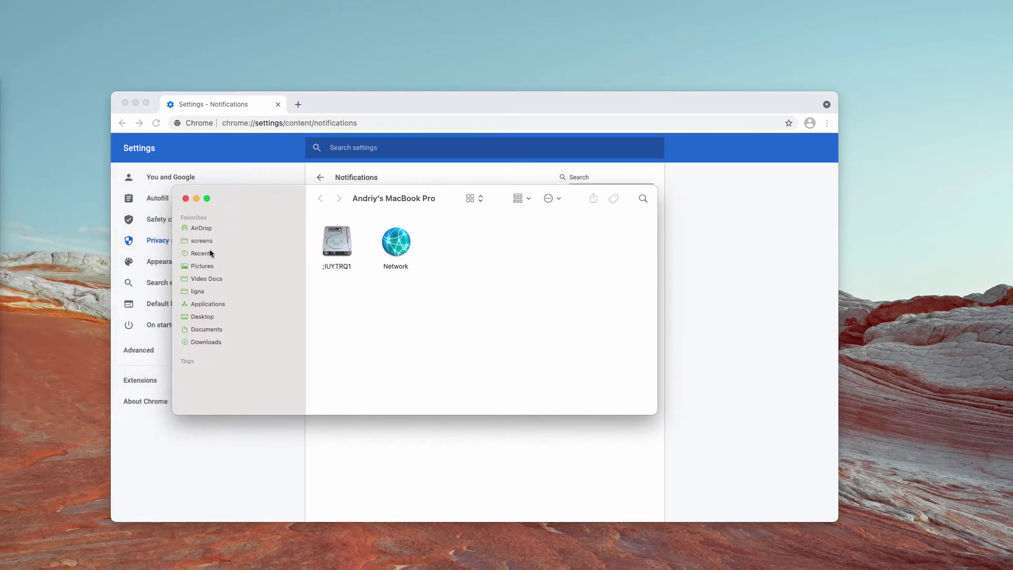
# - Show the Applications folder in Finder and scroll through the installed apps, newest Viber.app and Malwarebytes.app
pyautogui.click(211, 305)
pyautogui.moveTo(266, 200); pyautogui.dragTo(298, 198)
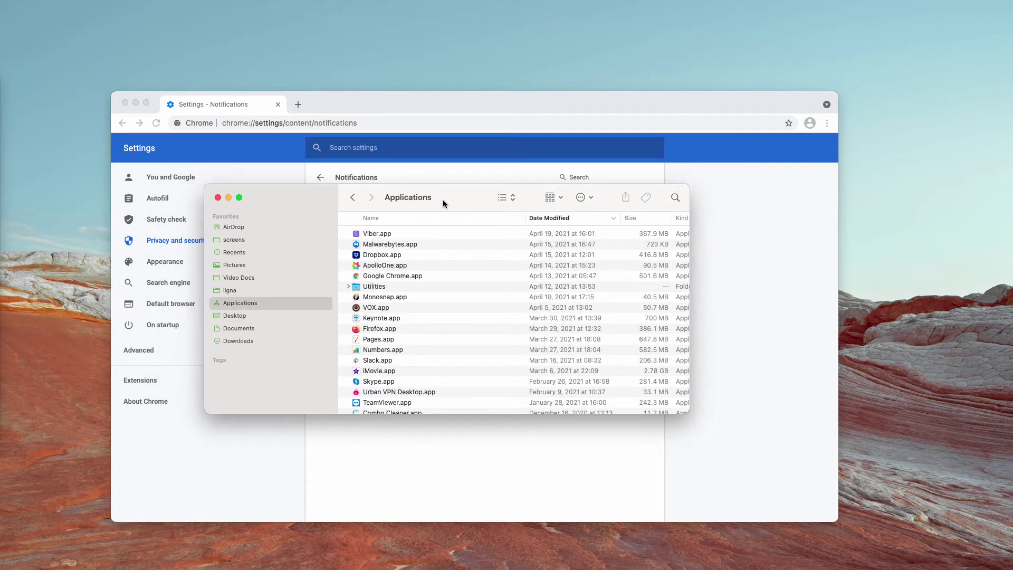
pyautogui.scroll(-5, 400, 303)
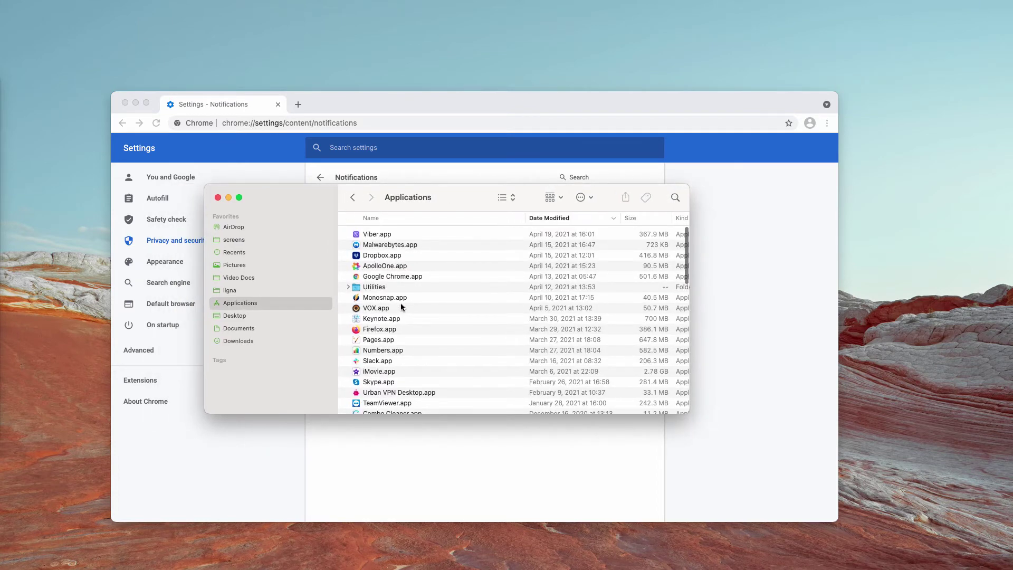
pyautogui.scroll(-10, 400, 303)
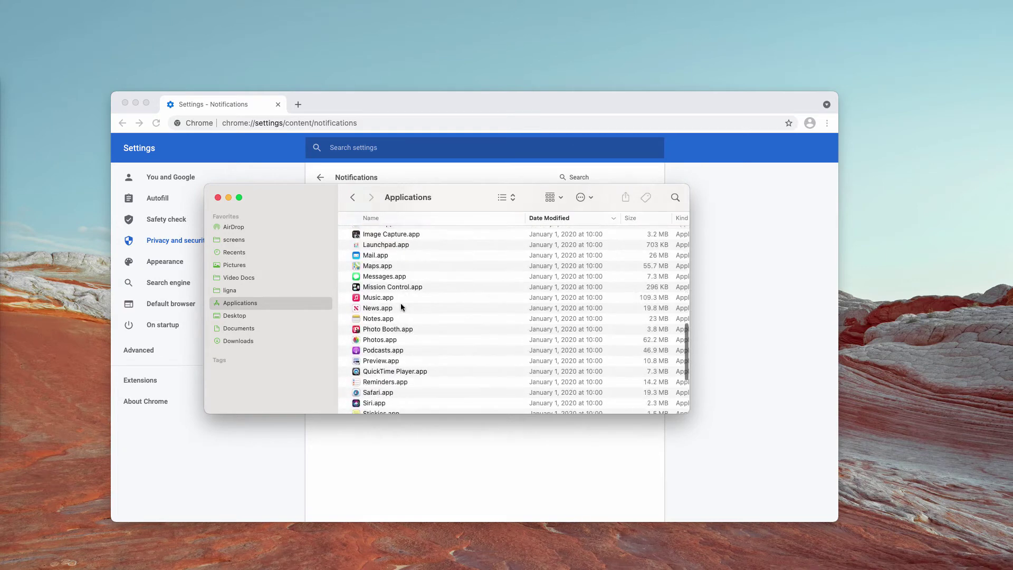
pyautogui.scroll(8, 401, 306)
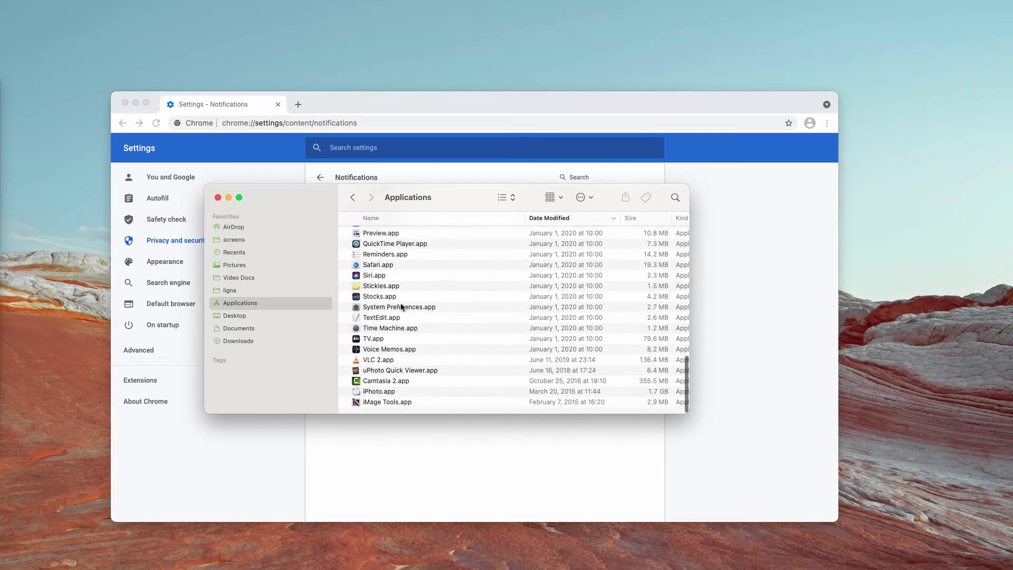
pyautogui.scroll(10, 400, 355)
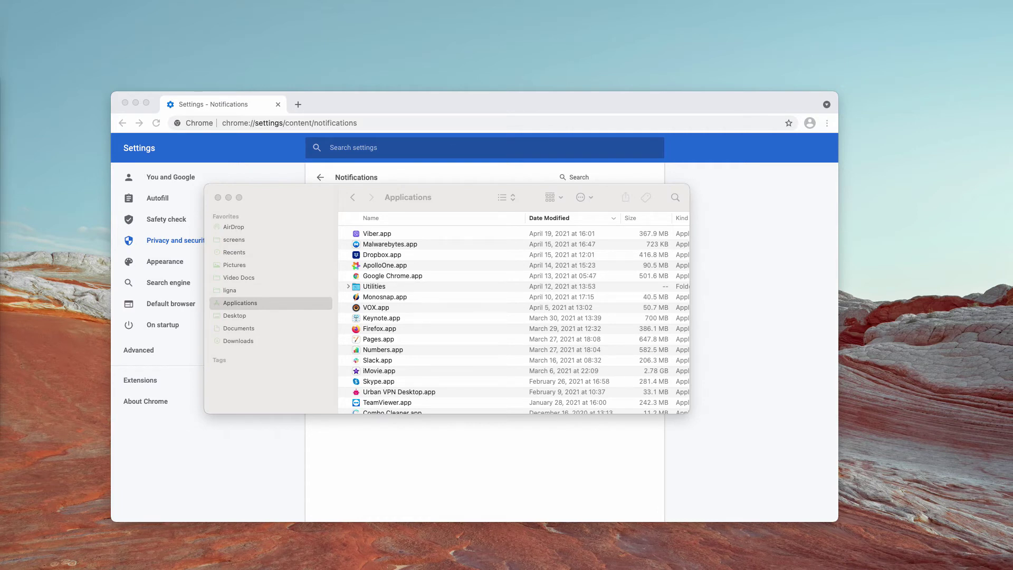
# - Close the Applications window and load combocleaner.com from Chrome's address bar
pyautogui.click(217, 197)
pyautogui.click(291, 125)
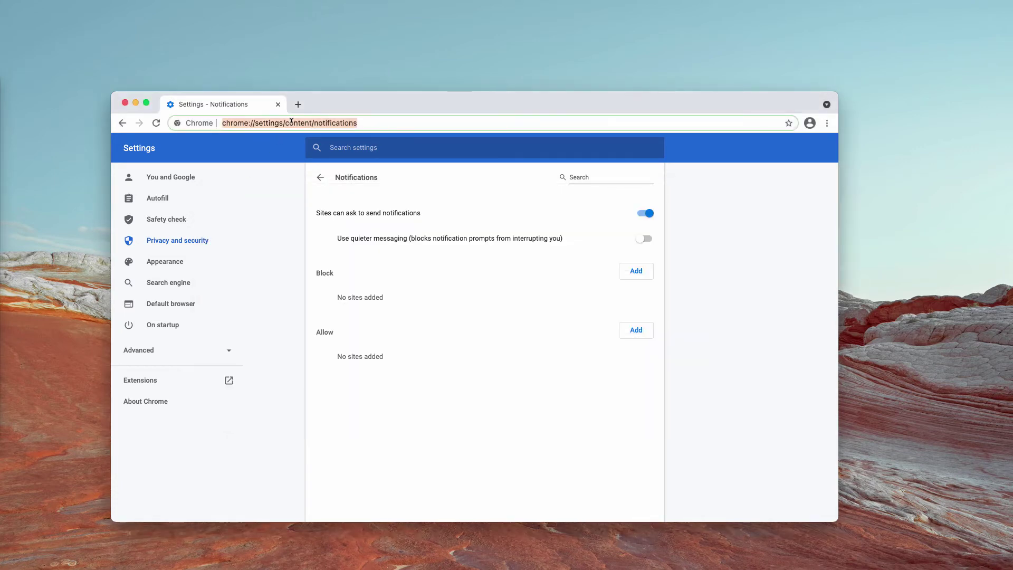
pyautogui.write('c')
pyautogui.press('Return')
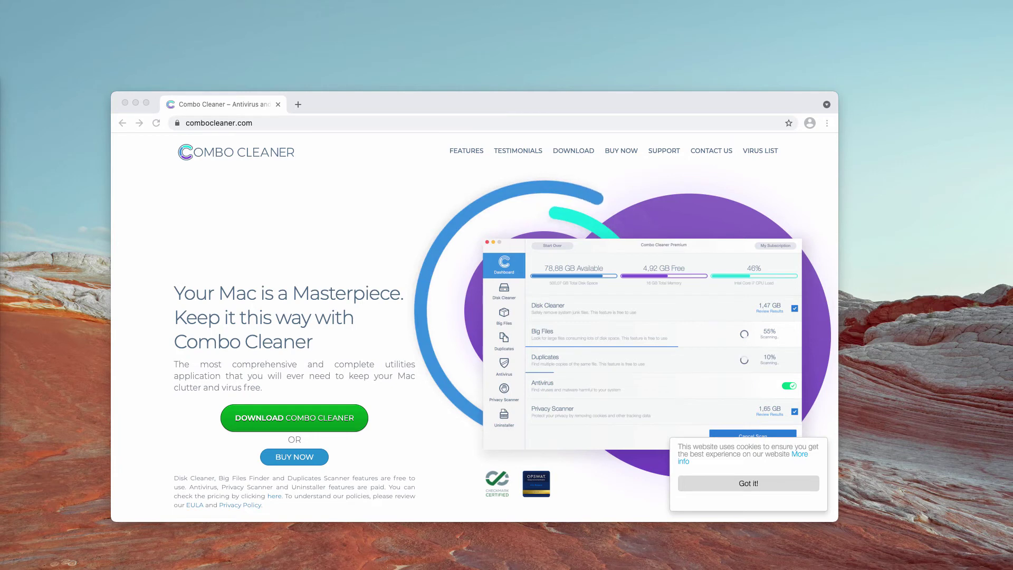
# - Close the combocleaner.com tab and let Combo Cleaner update its database and finish the scan
pyautogui.click(278, 105)
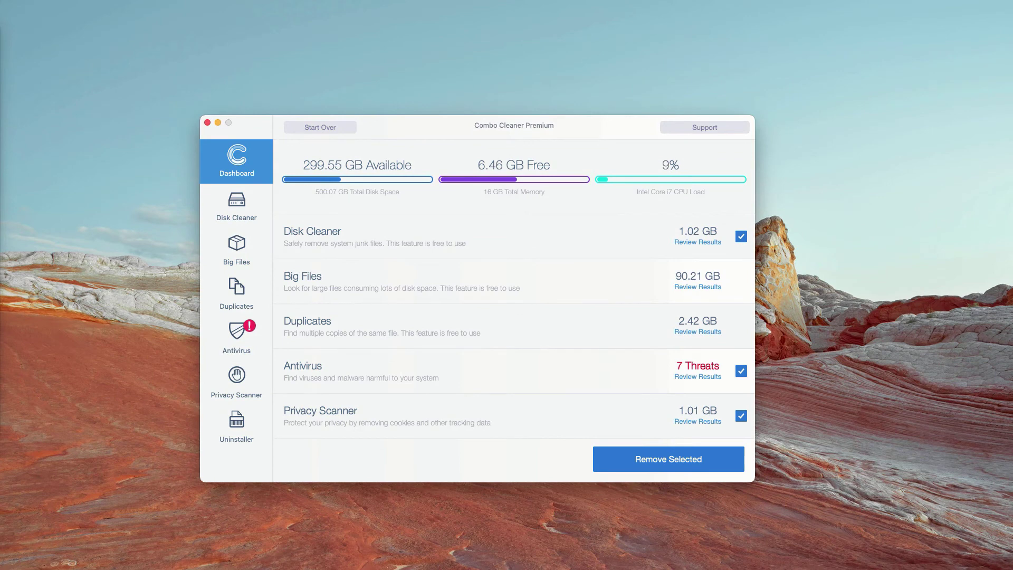
# - Open Combo Cleaner's Antivirus results listing the 7 adware threats found in Downloads
pyautogui.moveTo(496, 130); pyautogui.dragTo(480, 130)
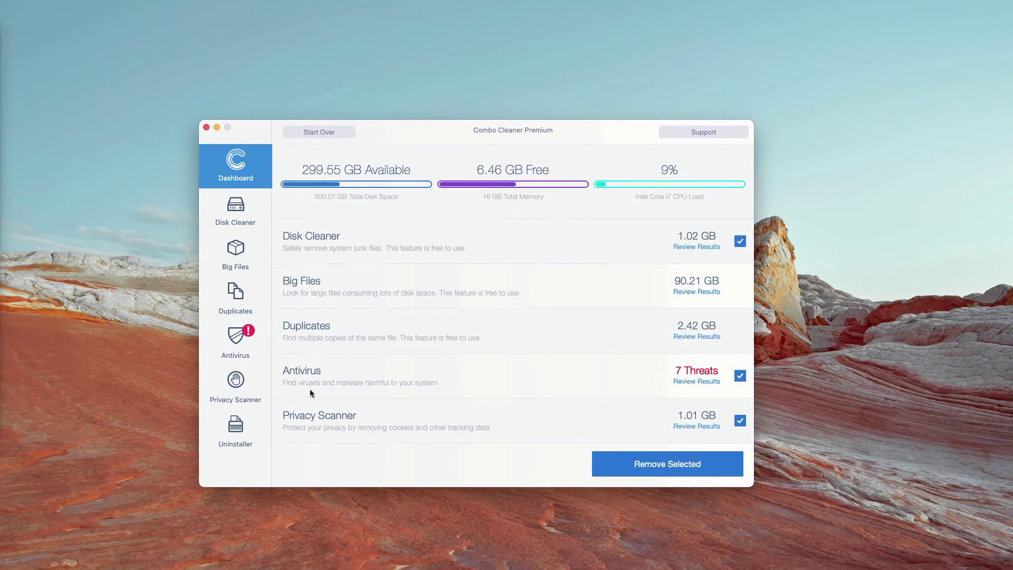
pyautogui.click(234, 344)
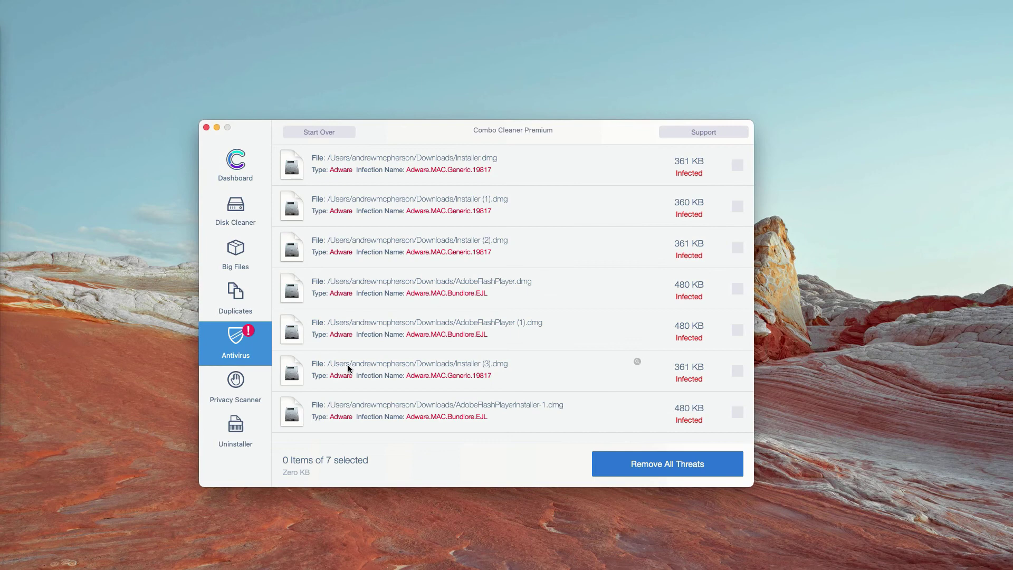
pyautogui.click(233, 170)
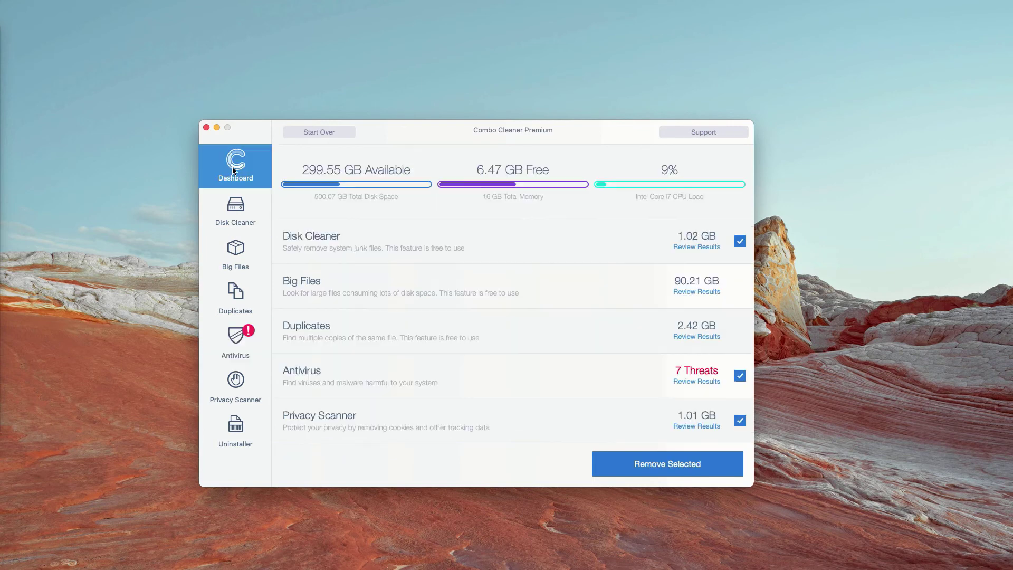
pyautogui.click(701, 382)
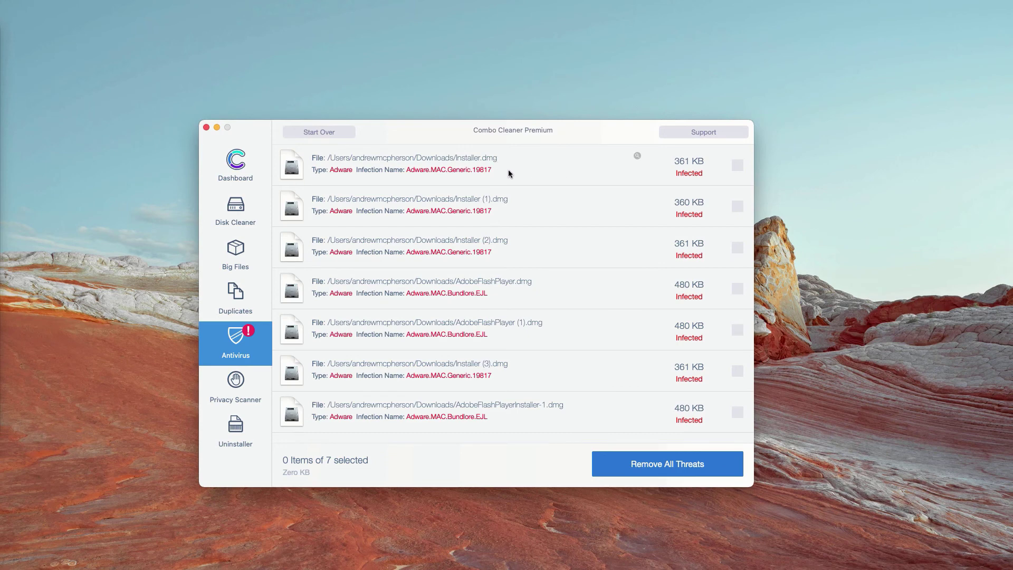
pyautogui.moveTo(565, 133); pyautogui.dragTo(564, 138)
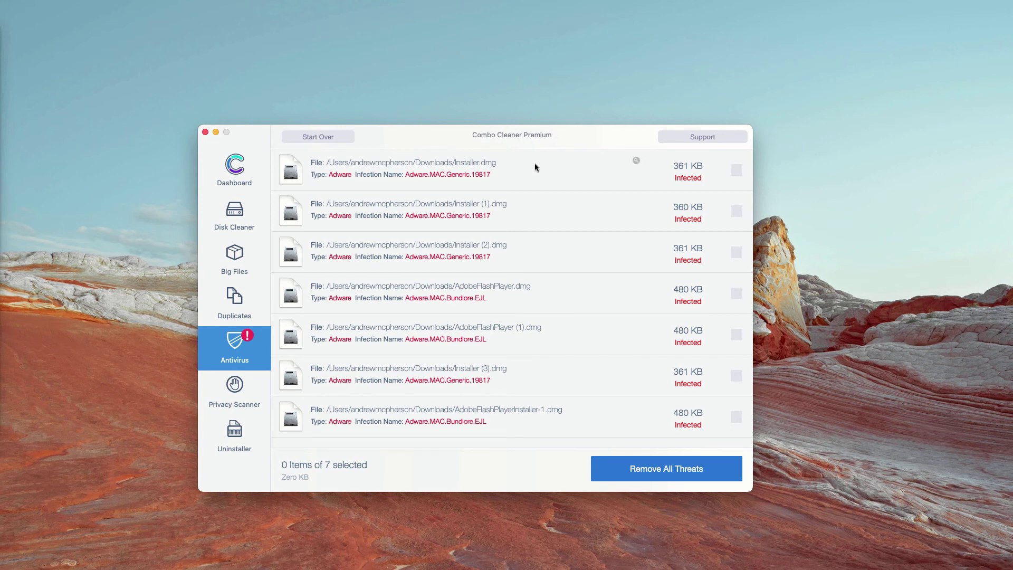
# - Reveal Installer.dmg in Downloads, move it to the Trash, and close the window
pyautogui.click(635, 161)
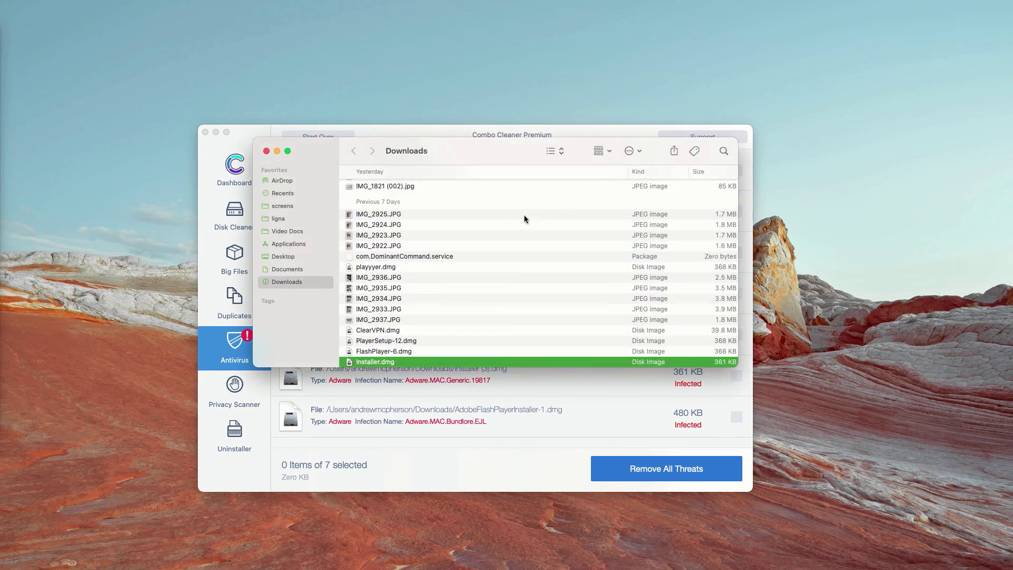
pyautogui.scroll(-3, 435, 285)
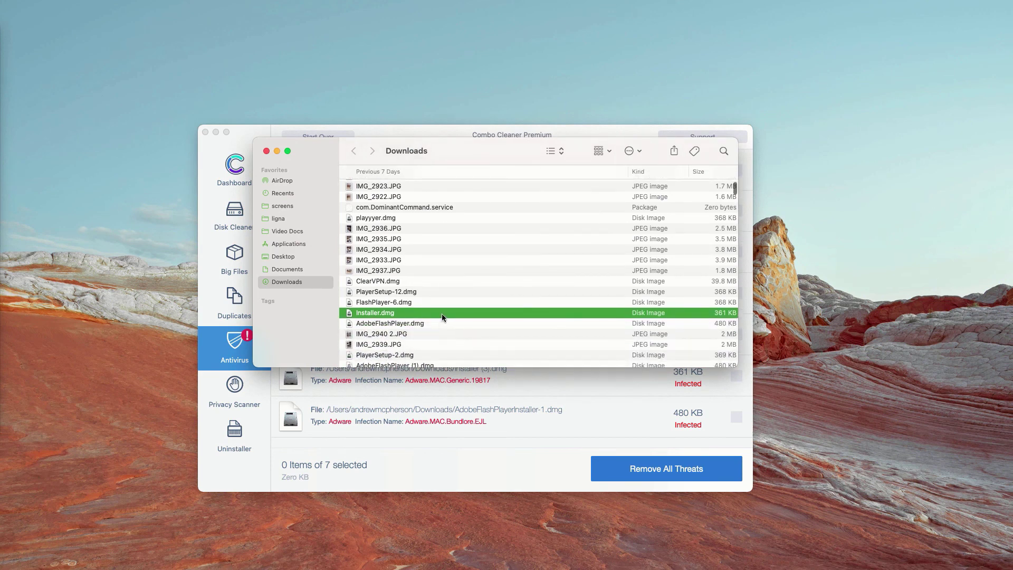
pyautogui.rightClick(403, 316)
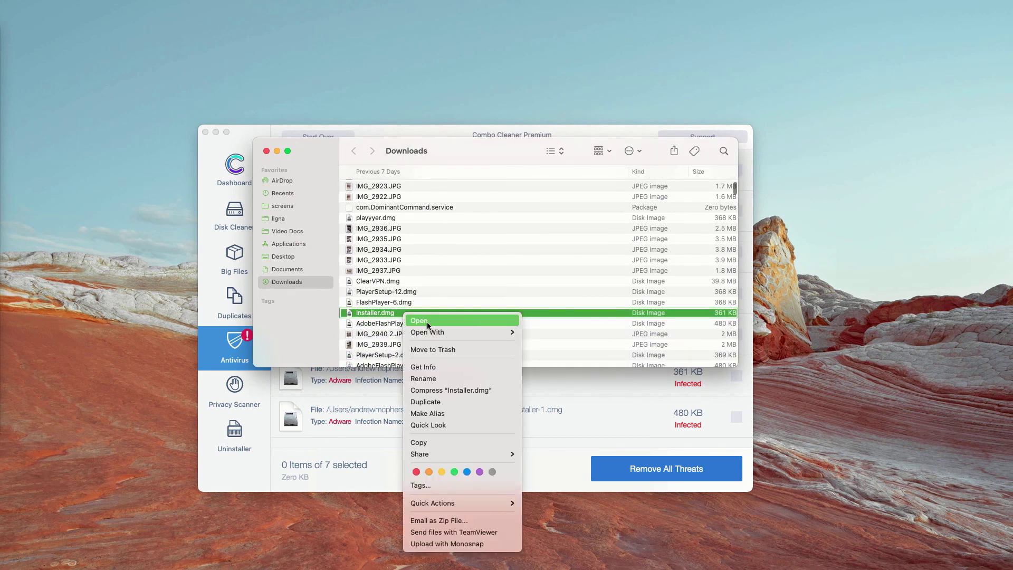
pyautogui.click(441, 346)
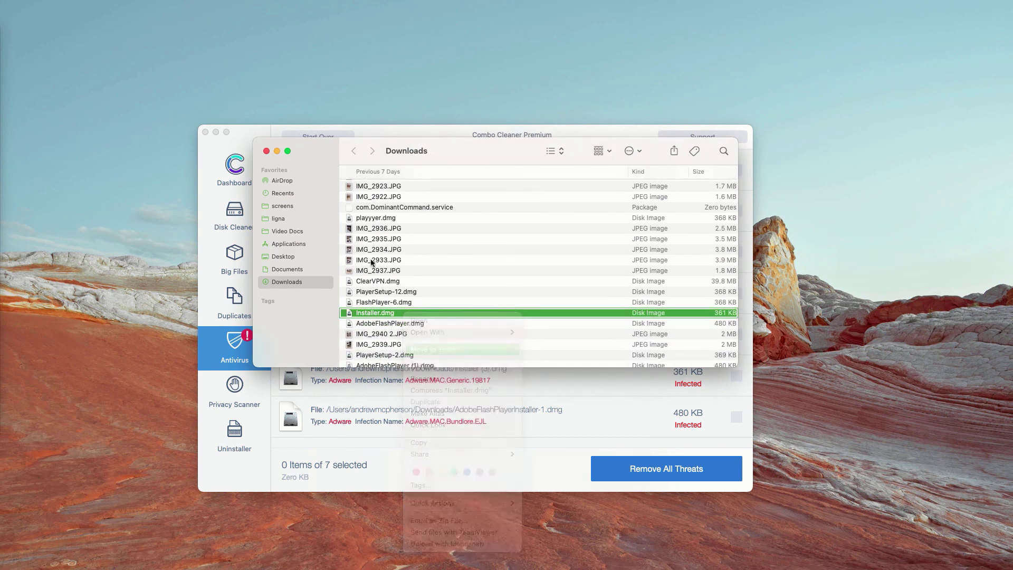
pyautogui.click(266, 151)
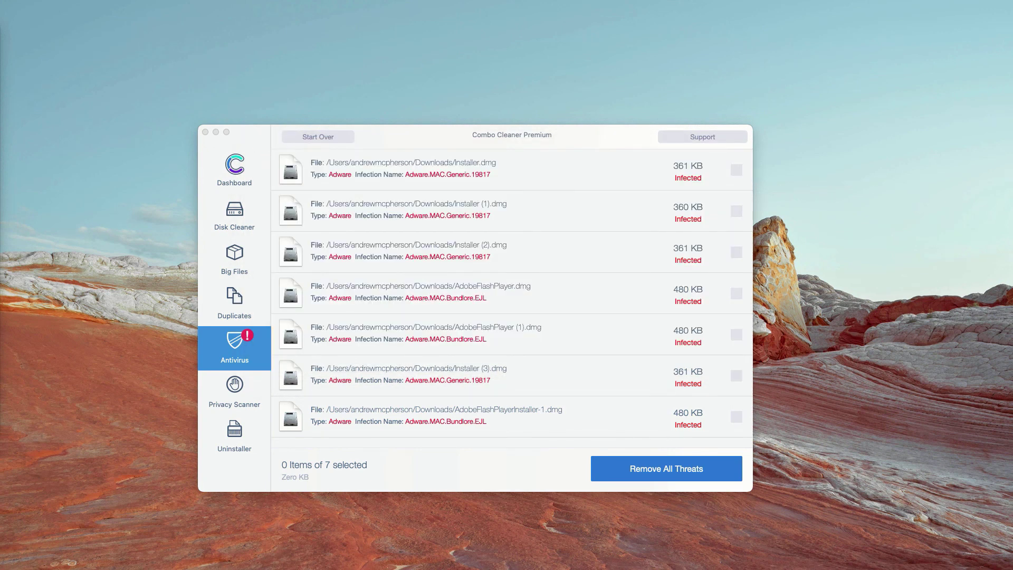
# - Reveal Installer (1).dmg in Downloads, move it to the Trash, and close the window
pyautogui.click(635, 202)
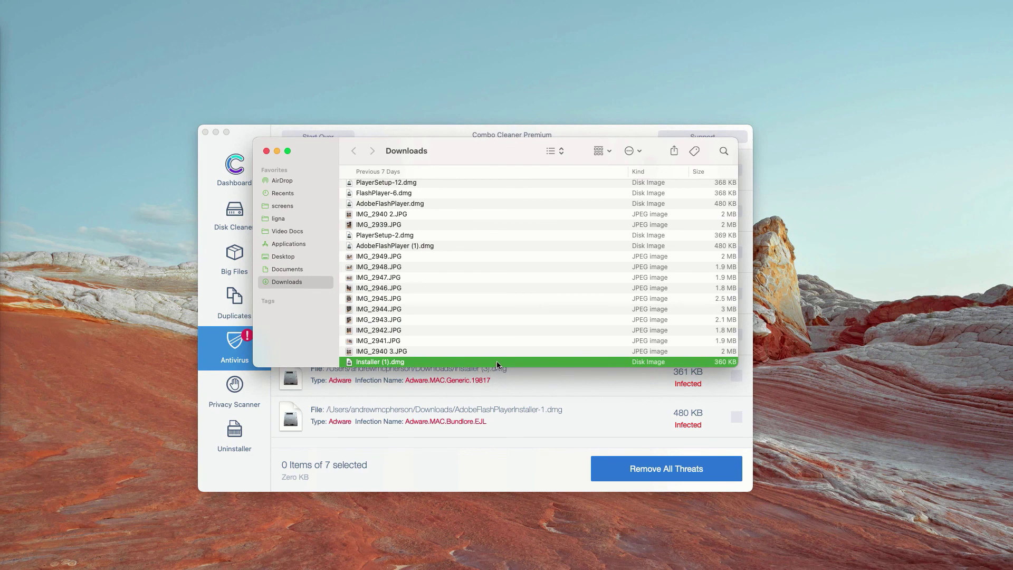
pyautogui.rightClick(493, 364)
pyautogui.click(512, 364)
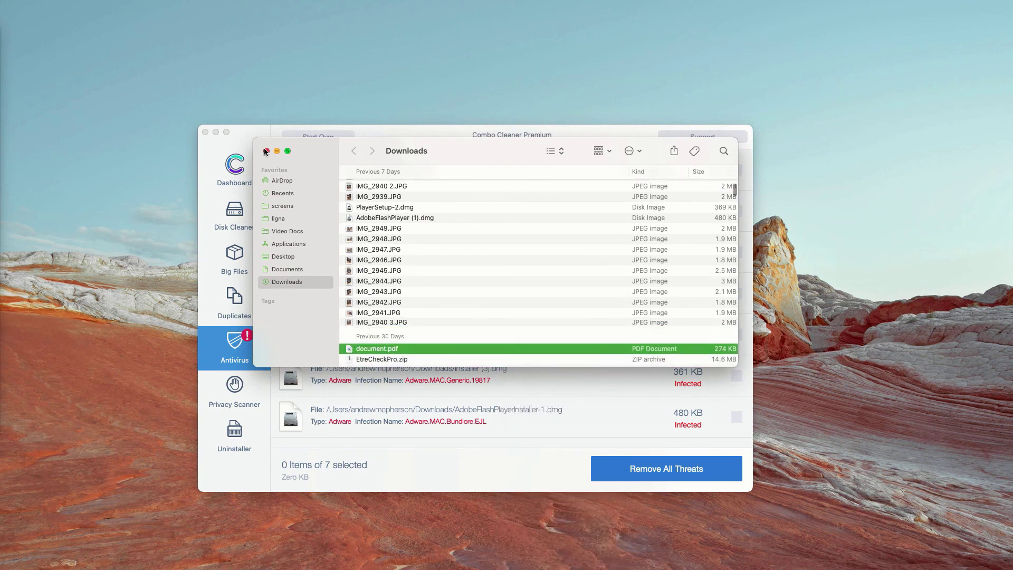
pyautogui.press('super+w')
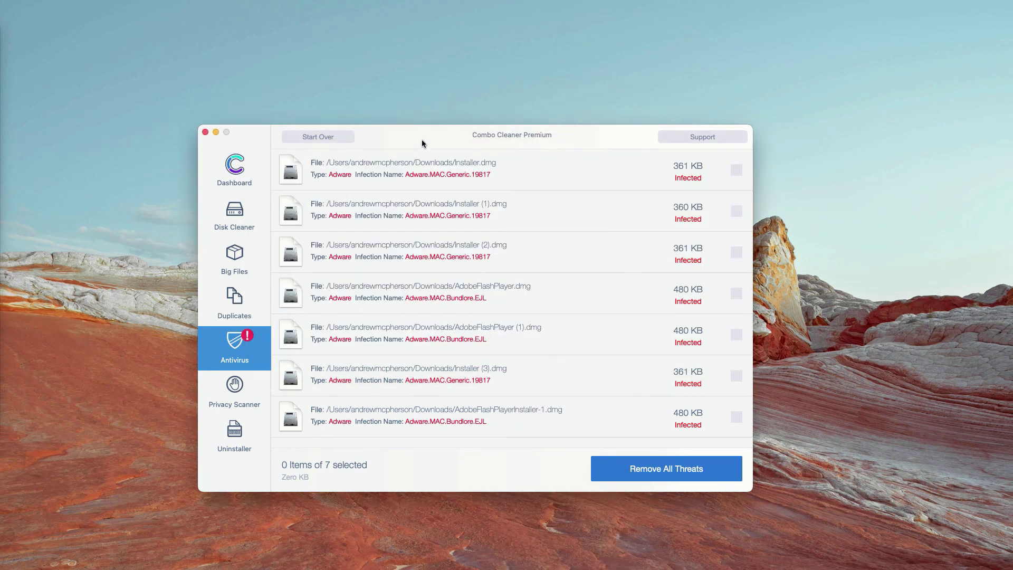